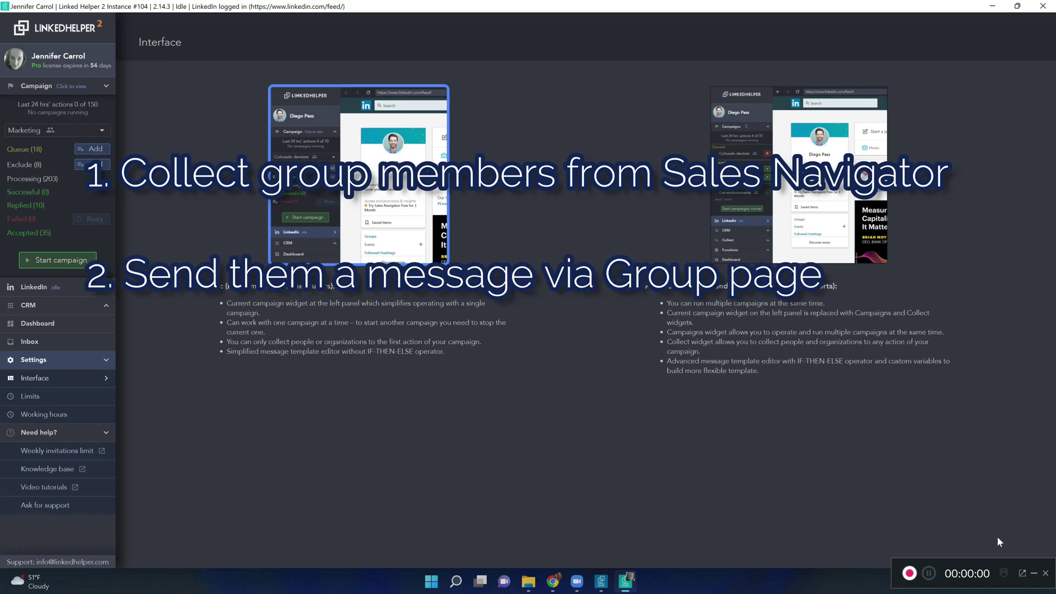
Start a new campaign named 'Messaging Groups SN' using the Empty campaign template.
{"action": "left_click", "coordinate": [909, 573]}
{"action": "left_click", "coordinate": [102, 126]}
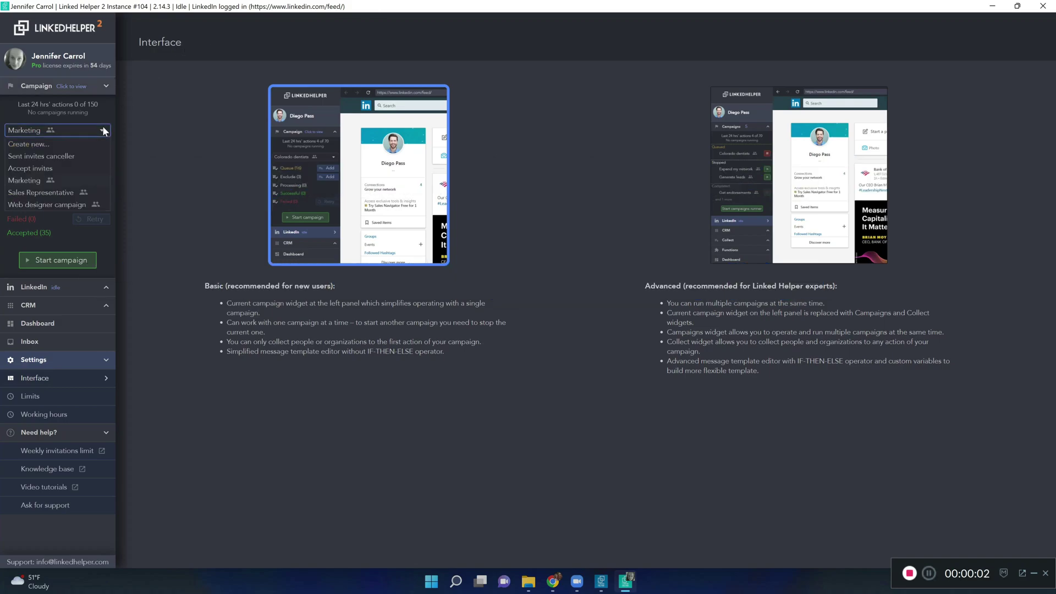
{"action": "left_click", "coordinate": [54, 145]}
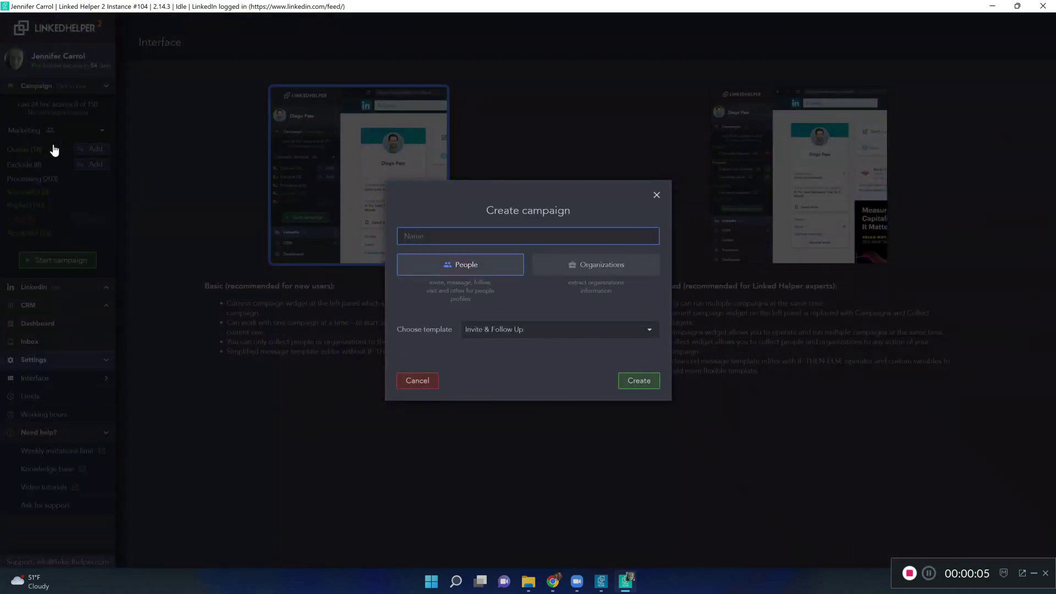
{"action": "type", "text": "Messaging Groups SN"}
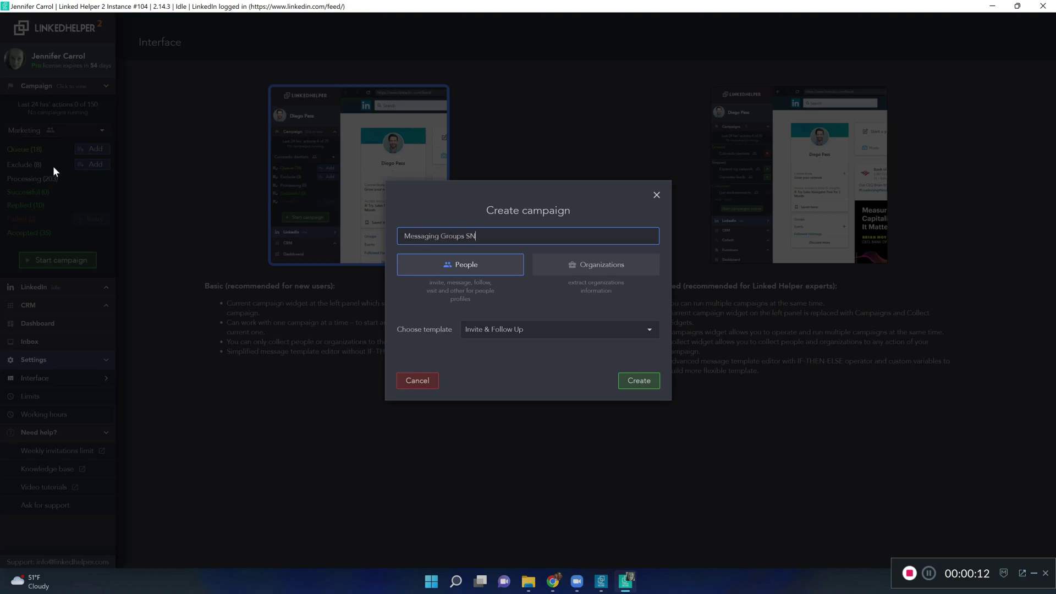
{"action": "left_click", "coordinate": [569, 332]}
{"action": "left_click", "coordinate": [569, 333]}
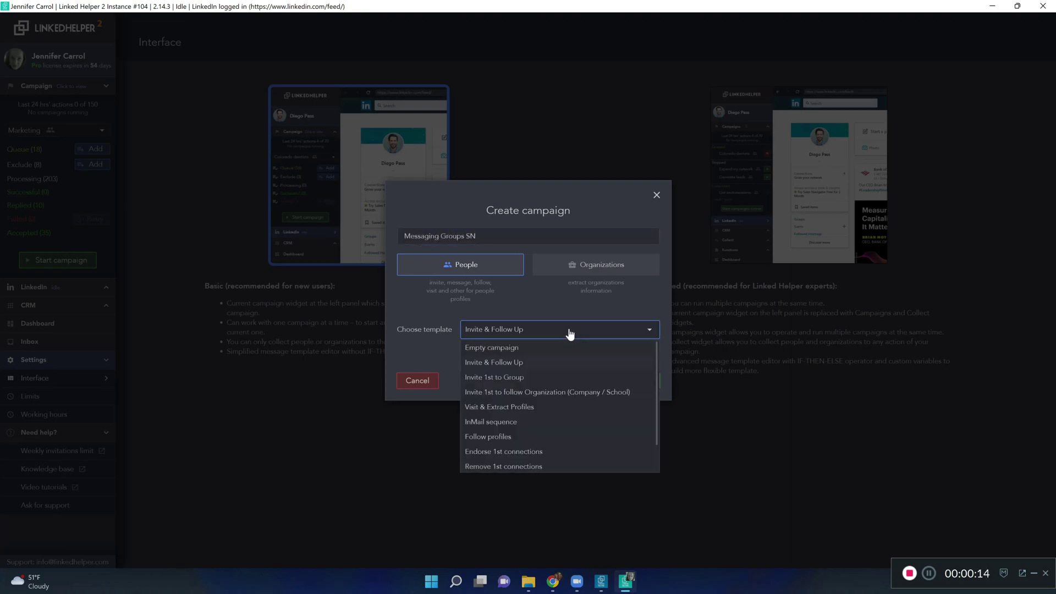
{"action": "left_click", "coordinate": [537, 348]}
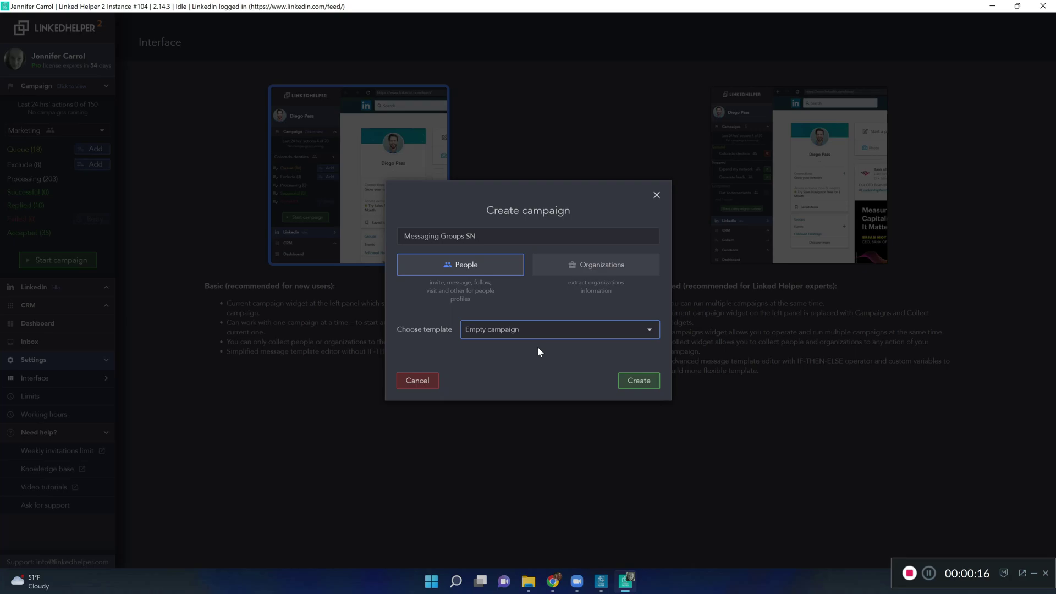
Create the campaign, add a Message to group members action, and open Sales Navigator as queue source.
{"action": "left_click", "coordinate": [639, 380]}
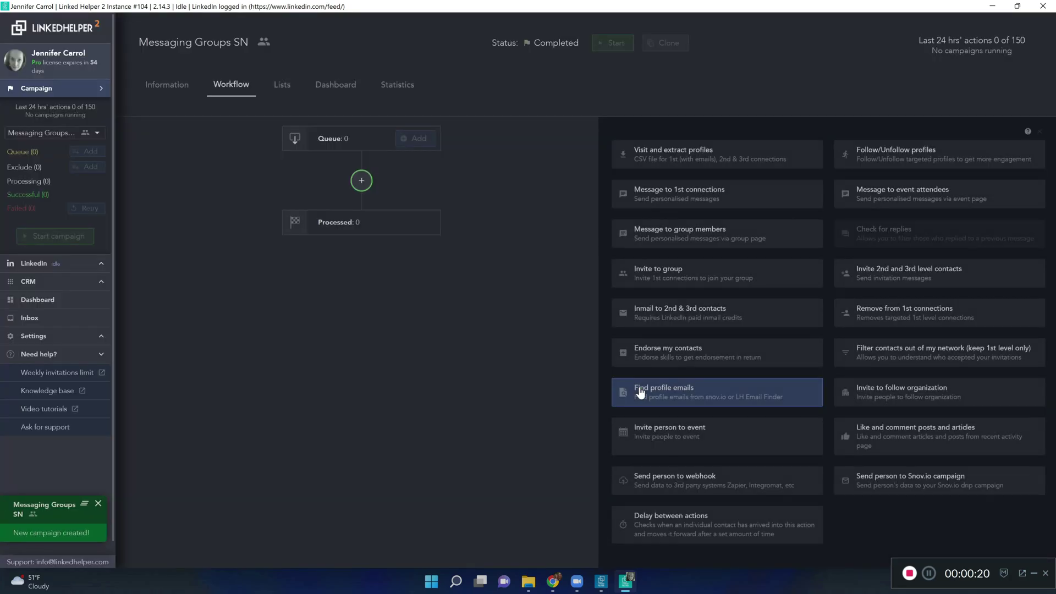
{"action": "left_click", "coordinate": [793, 236]}
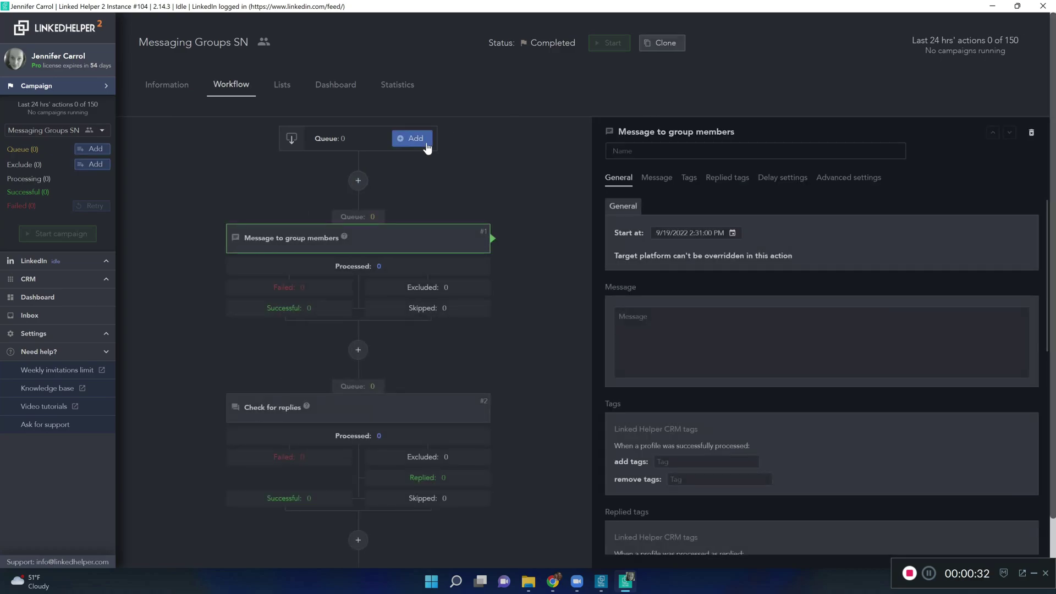
{"action": "left_click", "coordinate": [425, 144]}
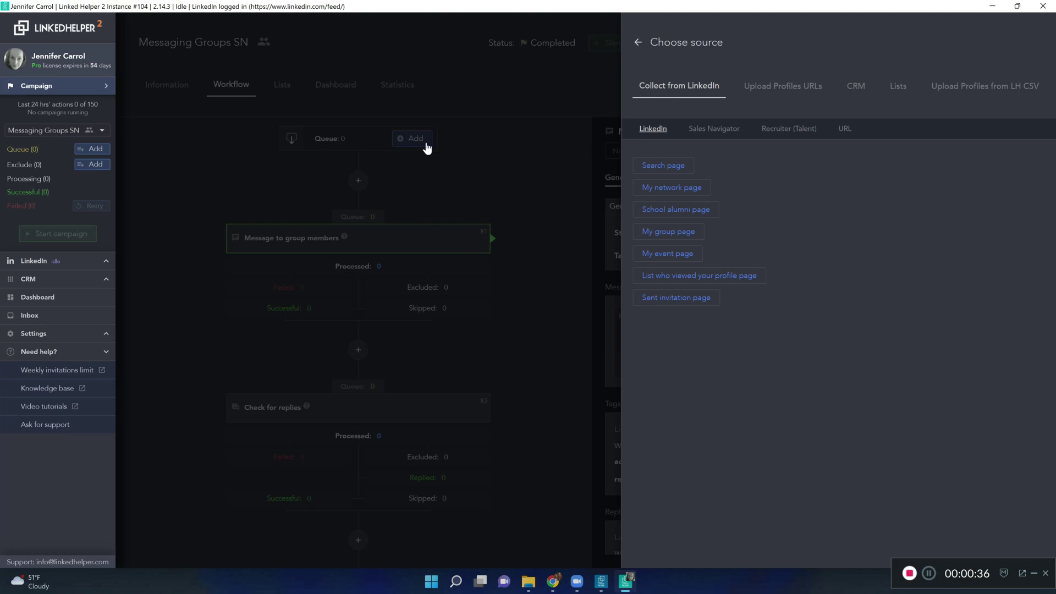
{"action": "left_click", "coordinate": [709, 132]}
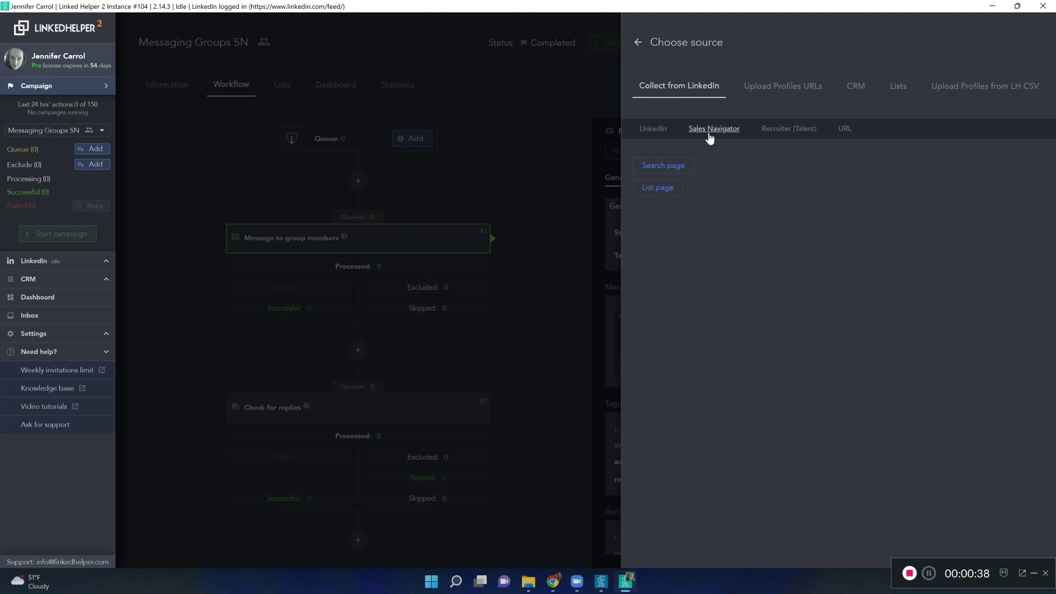
Filter Sales Navigator leads to Web Designer group members, excluding 1st-degree connections, and collect 50.
{"action": "left_click", "coordinate": [686, 173]}
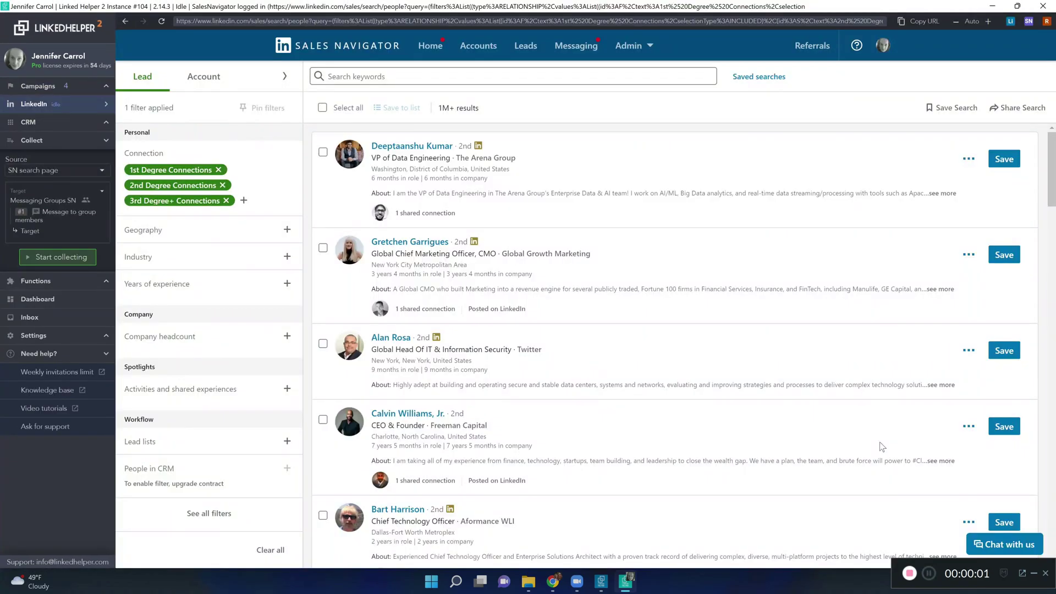
{"action": "left_click", "coordinate": [220, 172]}
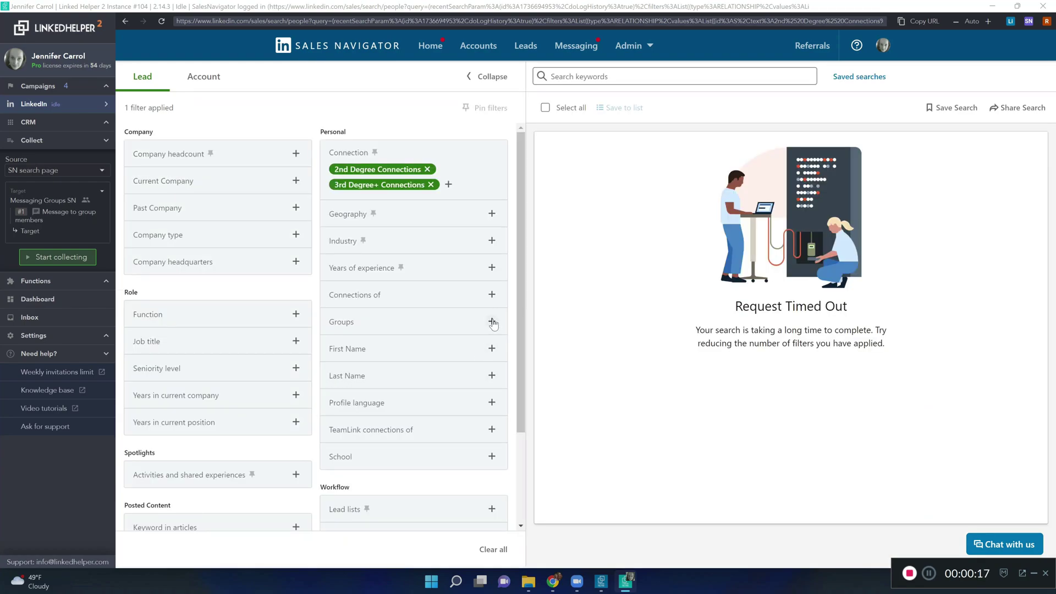
{"action": "left_click", "coordinate": [492, 323]}
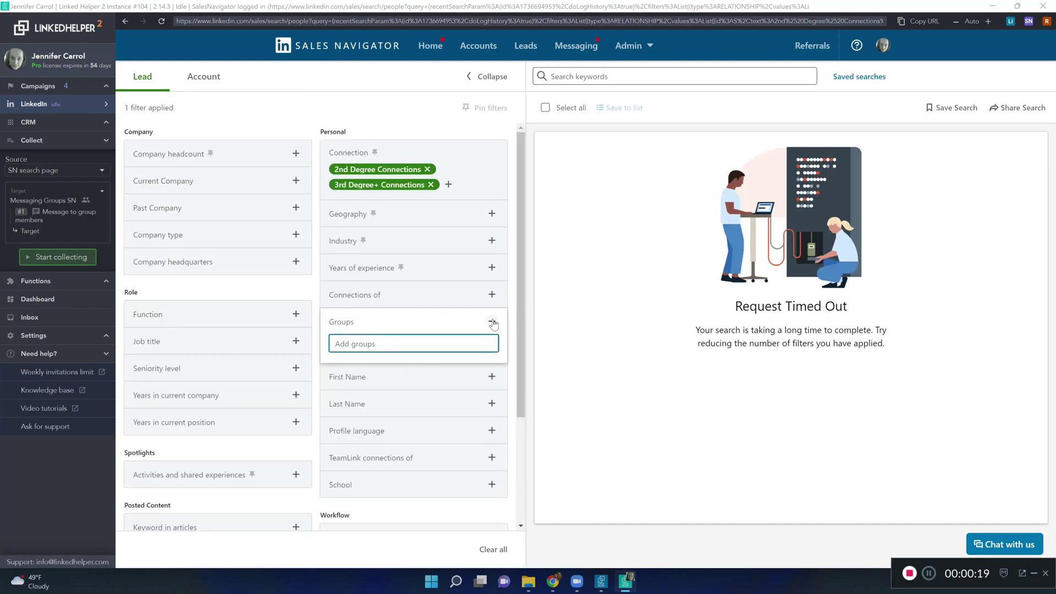
{"action": "type", "text": "Web"}
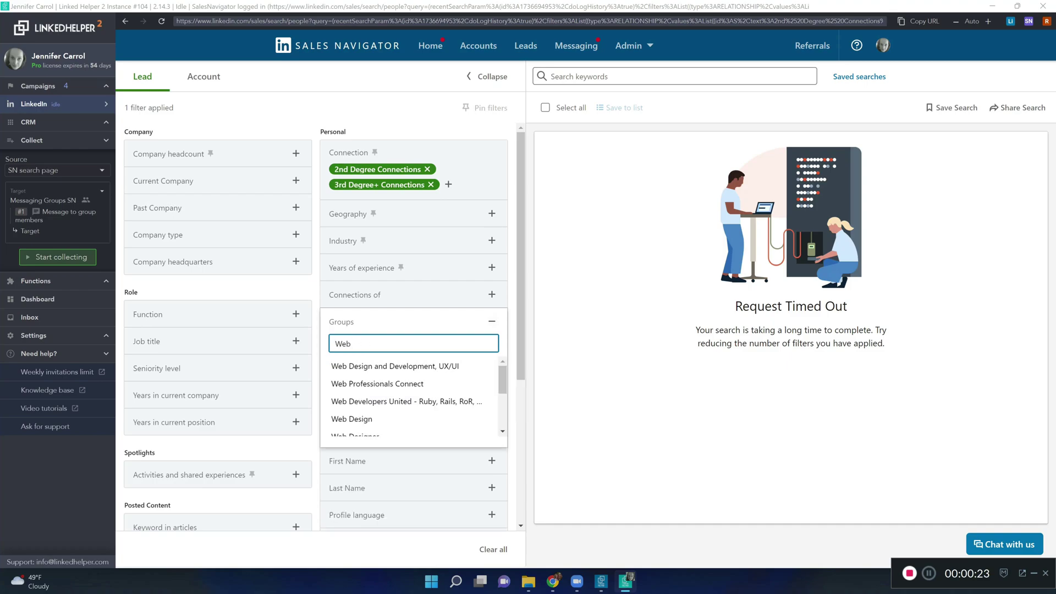
{"action": "type", "text": " Designer"}
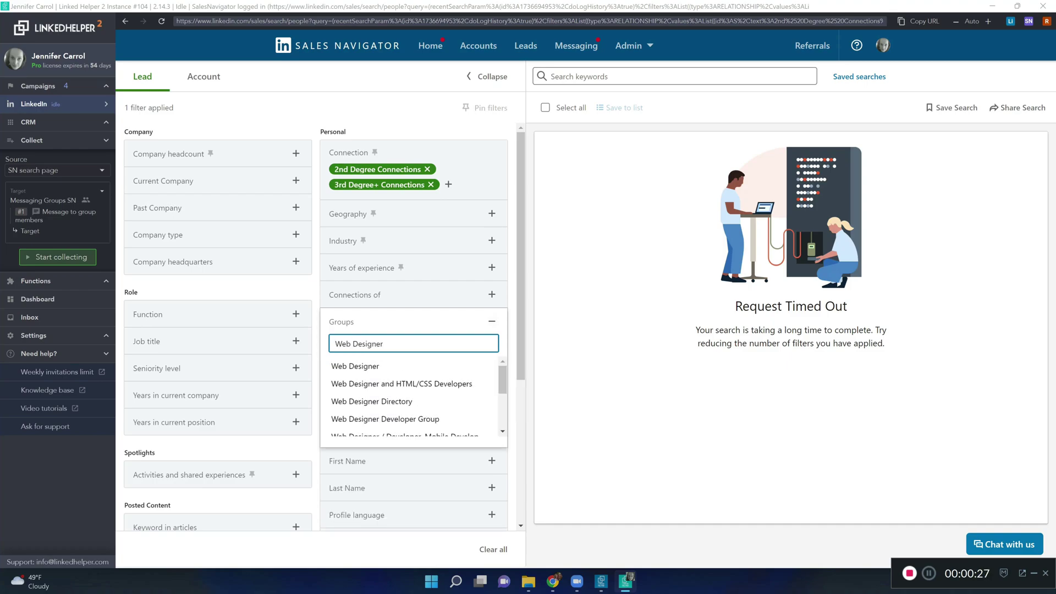
{"action": "left_click", "coordinate": [381, 366]}
{"action": "left_click", "coordinate": [381, 367]}
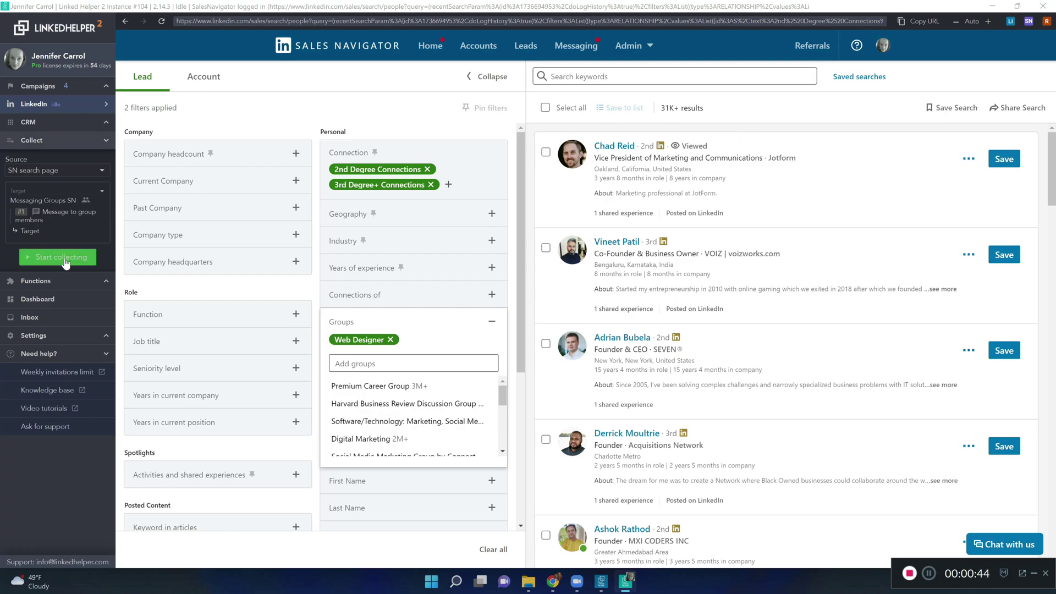
{"action": "left_click", "coordinate": [61, 257]}
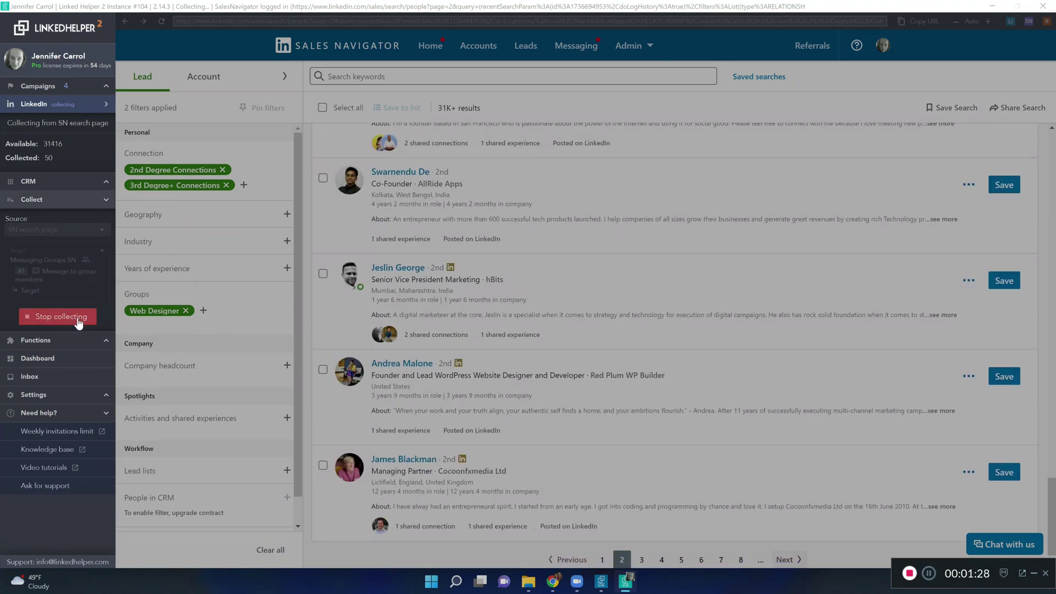
{"action": "left_click", "coordinate": [78, 320]}
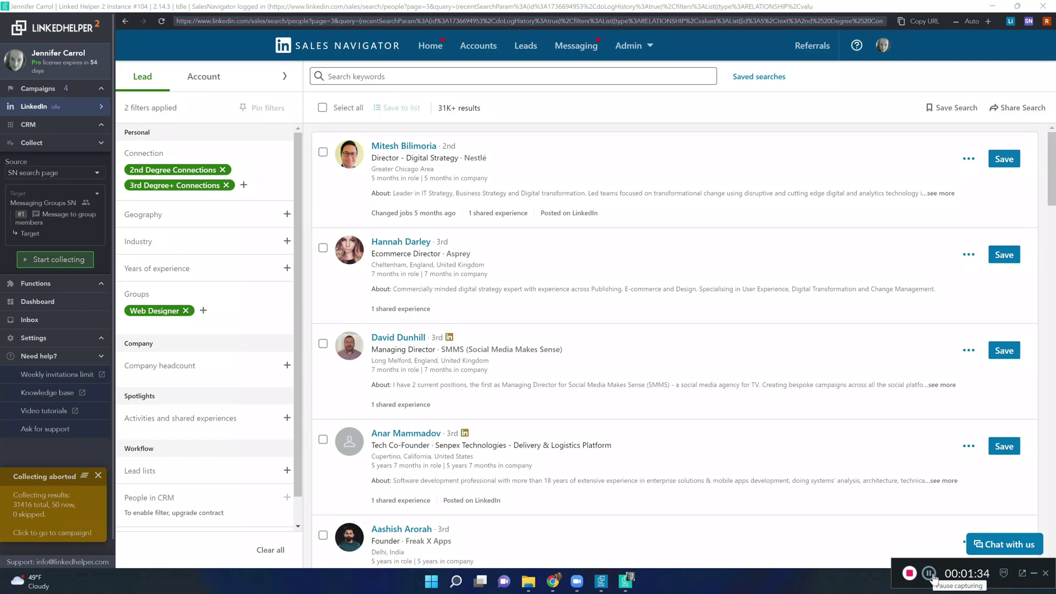
Dismiss the Change platform dialog and leave Sales Navigator for regular LinkedIn.com.
{"action": "left_click", "coordinate": [884, 46]}
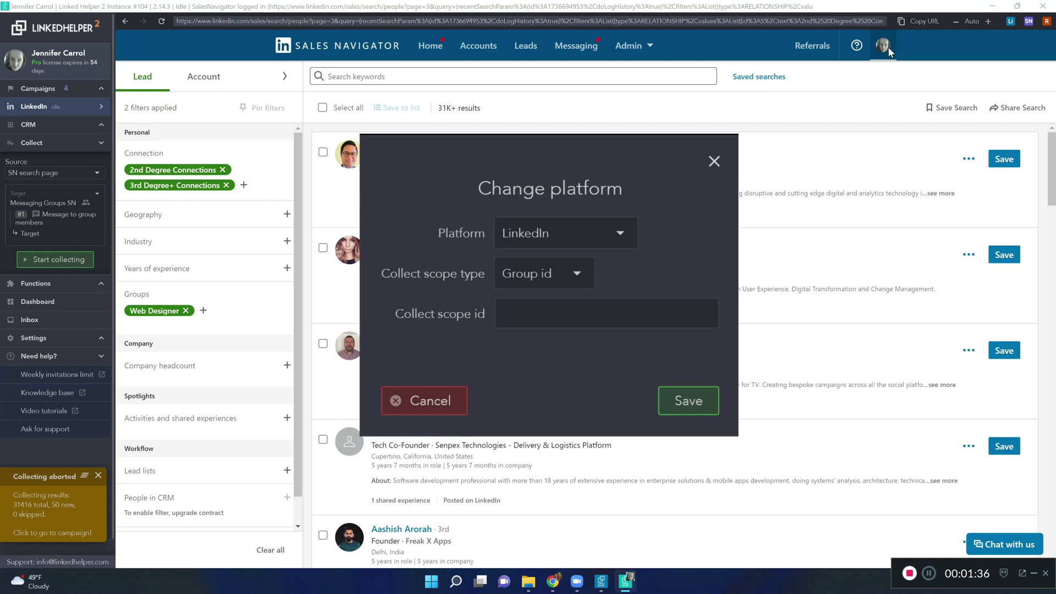
{"action": "key", "text": "Escape"}
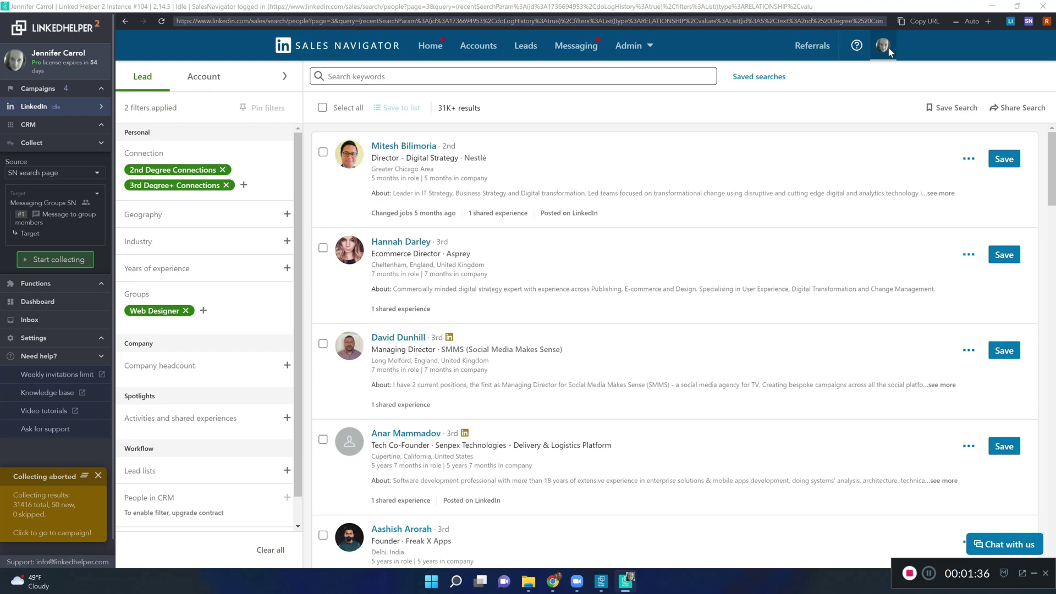
{"action": "left_click", "coordinate": [887, 47]}
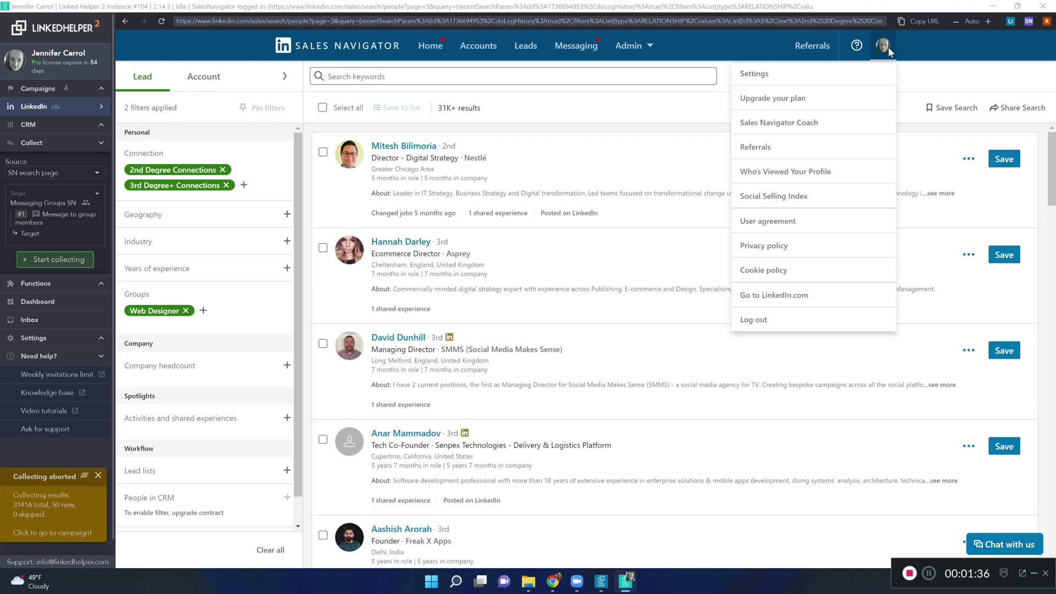
{"action": "left_click", "coordinate": [806, 295]}
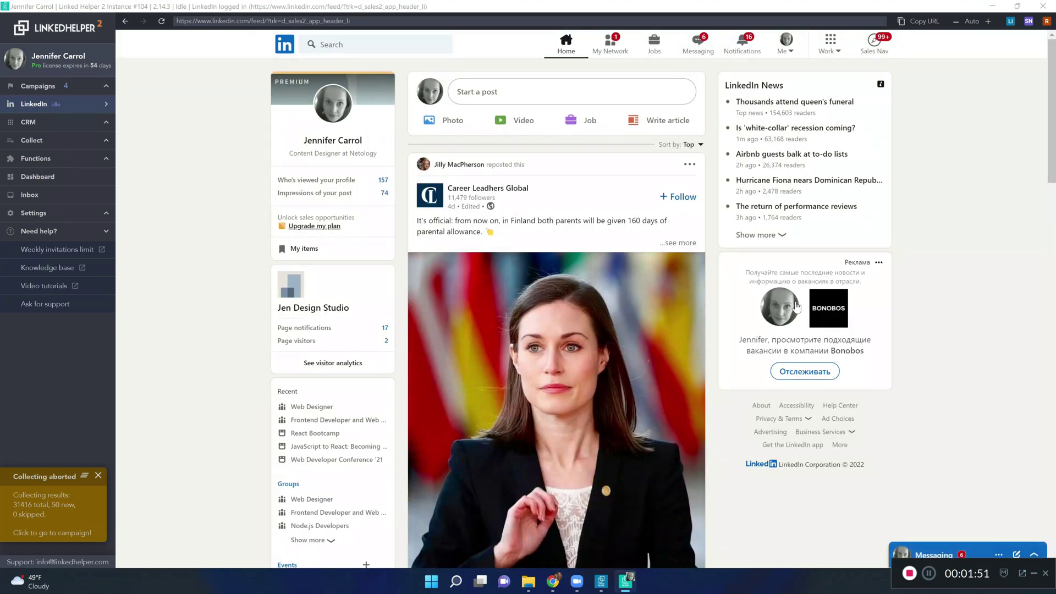
Open Work > Groups to list your five groups, including Web Designer.
{"action": "left_click", "coordinate": [835, 54]}
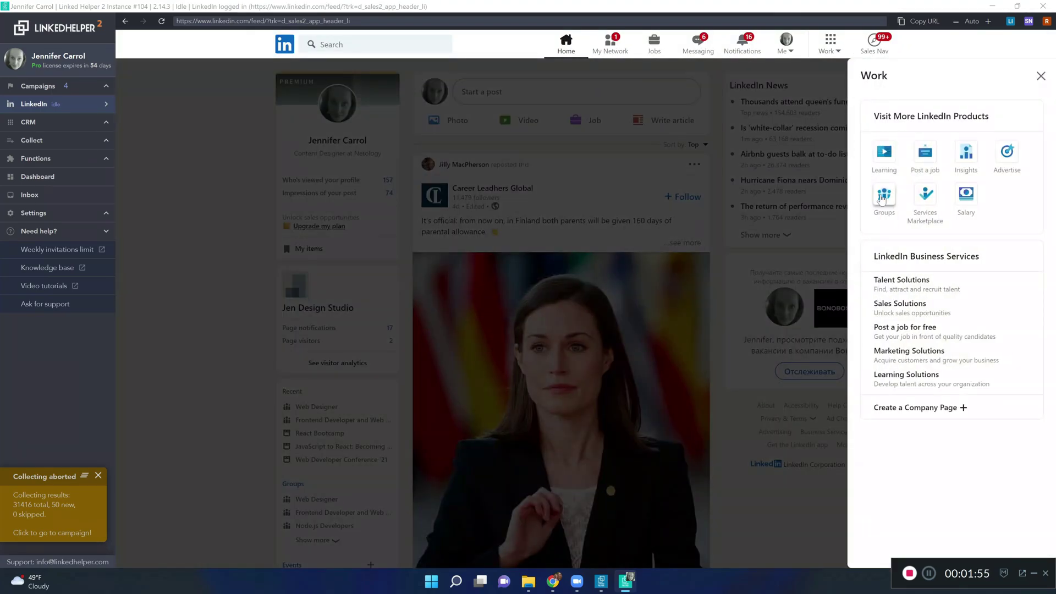
{"action": "left_click", "coordinate": [883, 198]}
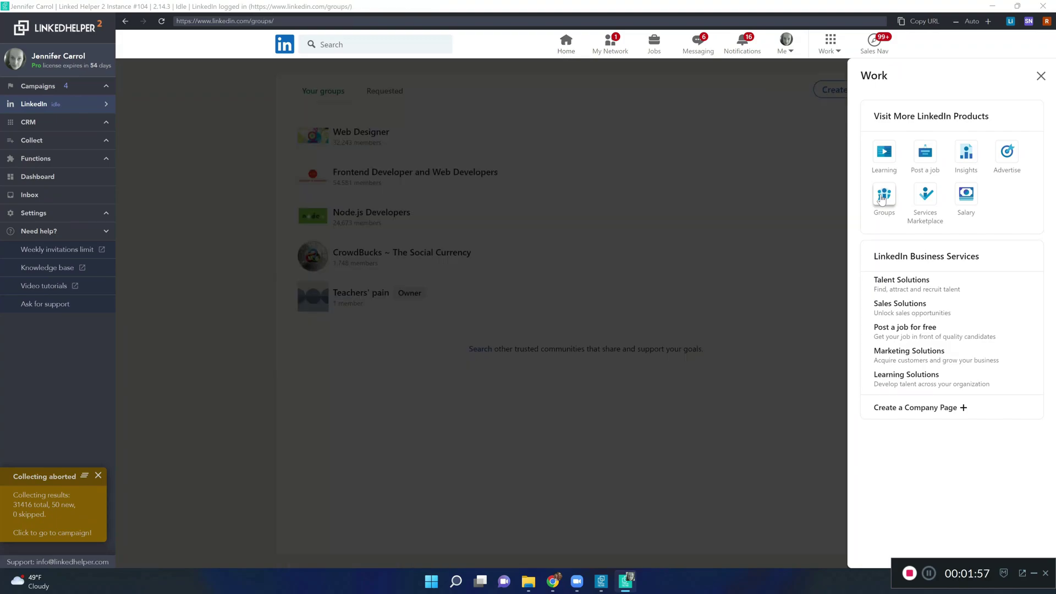
{"action": "left_click", "coordinate": [1040, 76]}
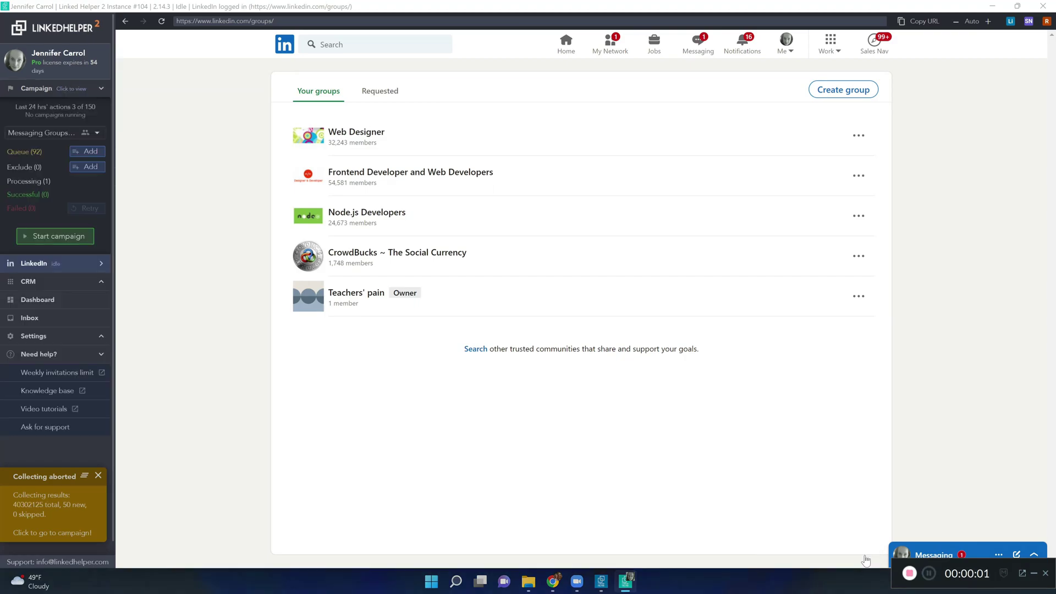
Set Linked Helper's interface to Advanced mode and return to the LinkedIn groups page.
{"action": "left_click", "coordinate": [50, 336]}
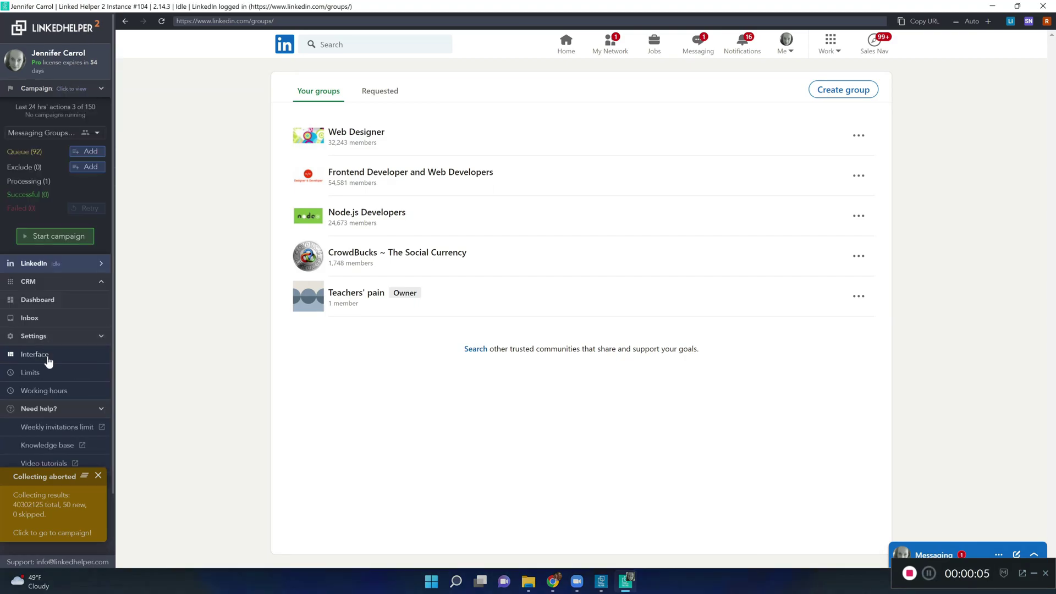
{"action": "left_click", "coordinate": [48, 358]}
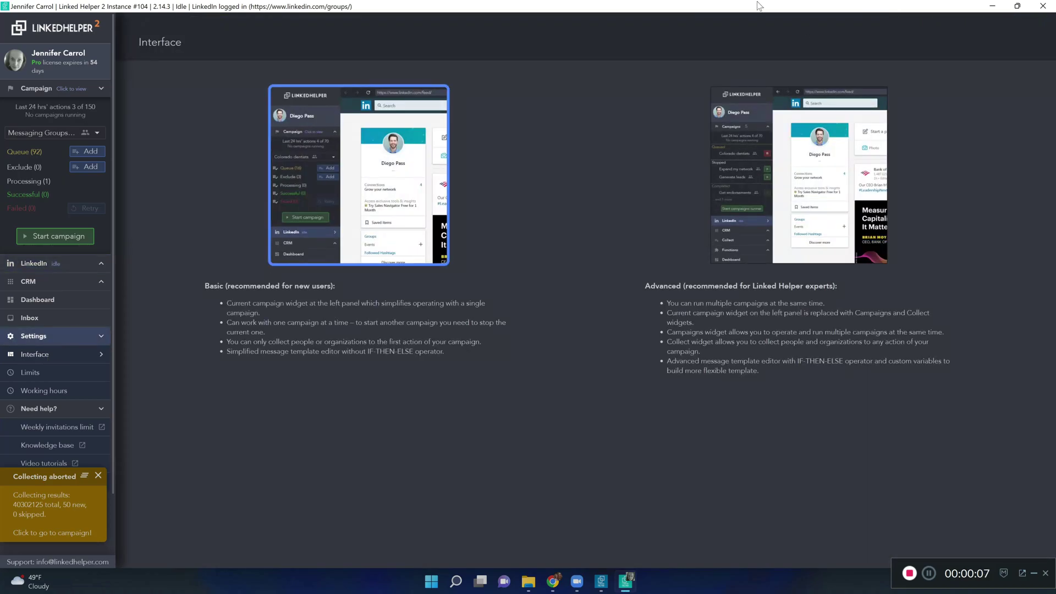
{"action": "left_click", "coordinate": [821, 194]}
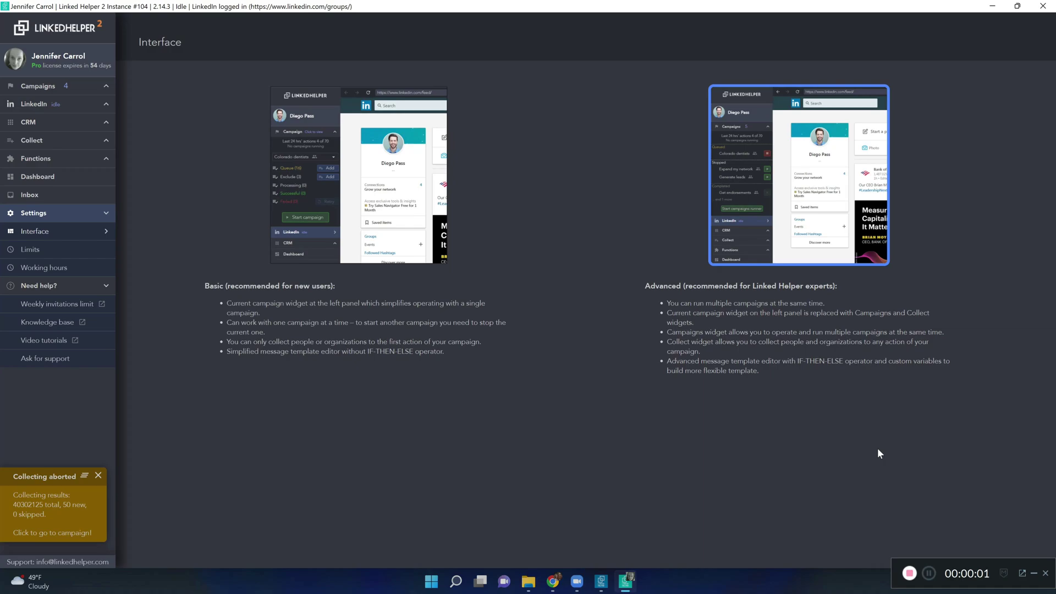
{"action": "left_click", "coordinate": [34, 104]}
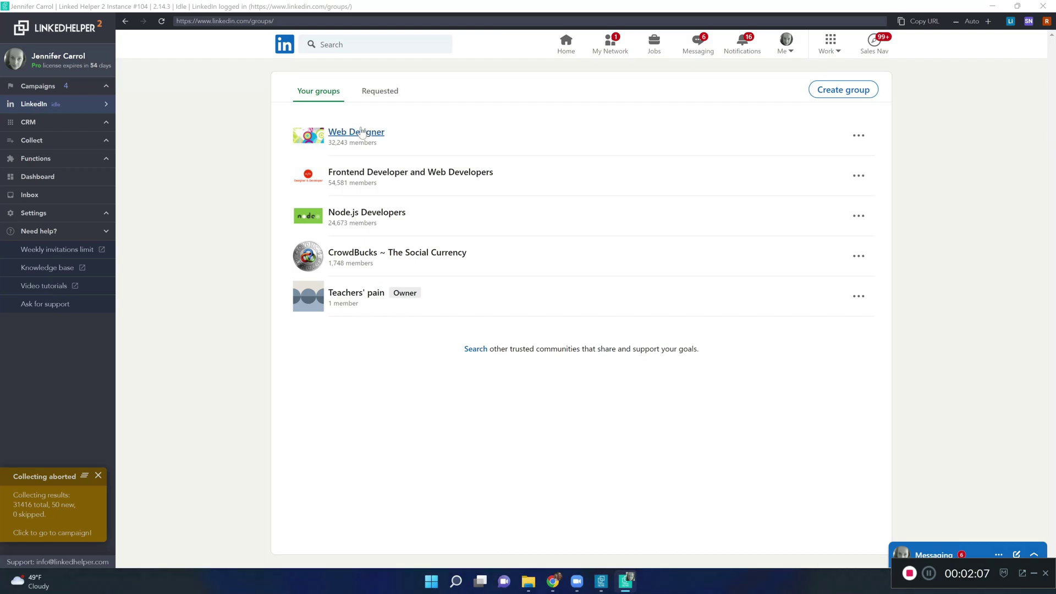
Open the Web Designer group page and select its id 137683 in the address bar.
{"action": "left_click", "coordinate": [361, 132]}
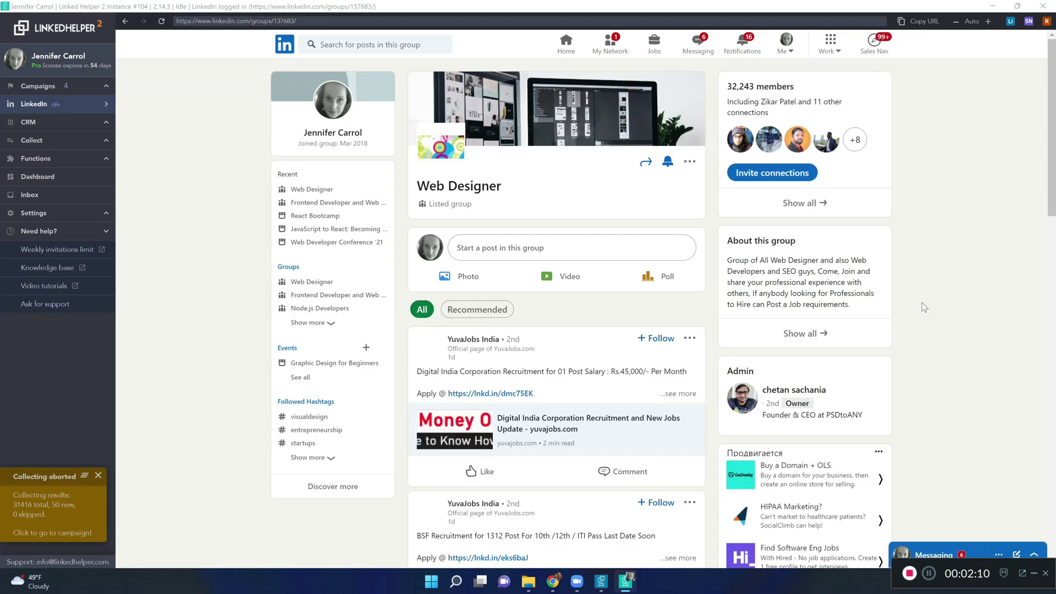
{"action": "left_click", "coordinate": [273, 21]}
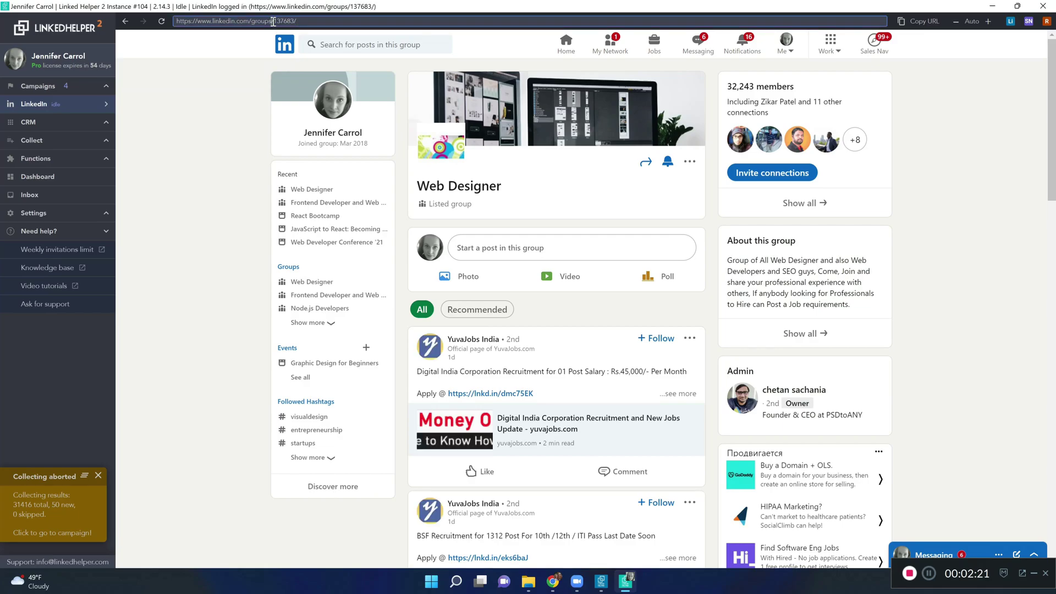
{"action": "left_click_drag", "start_coordinate": [274, 21], "coordinate": [292, 22]}
{"action": "key", "text": "ctrl+c"}
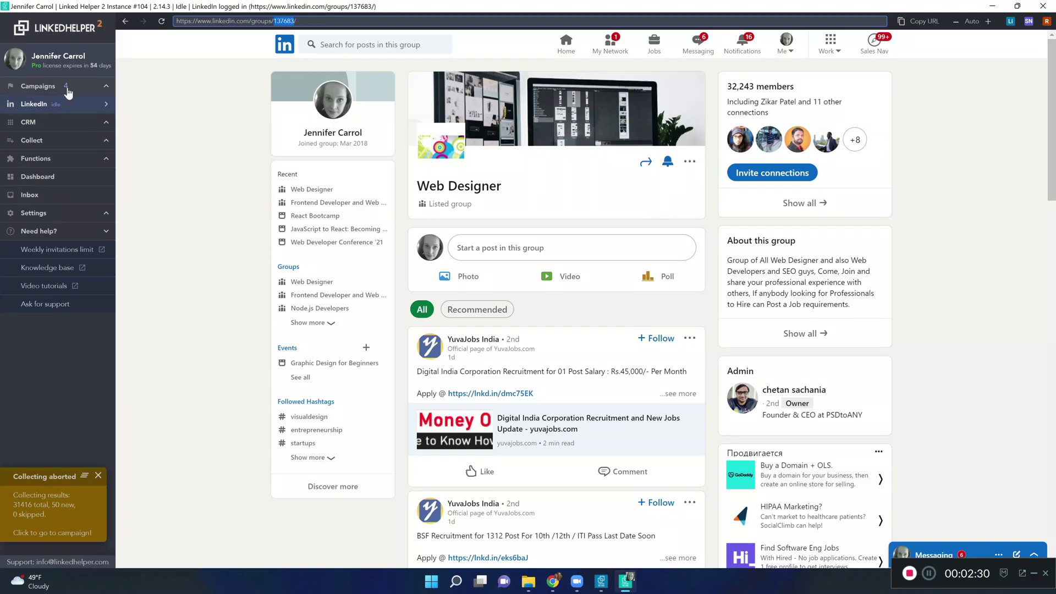
Change all 50 queued profiles to the LinkedIn platform with collect scope id 137683.
{"action": "left_click", "coordinate": [39, 87]}
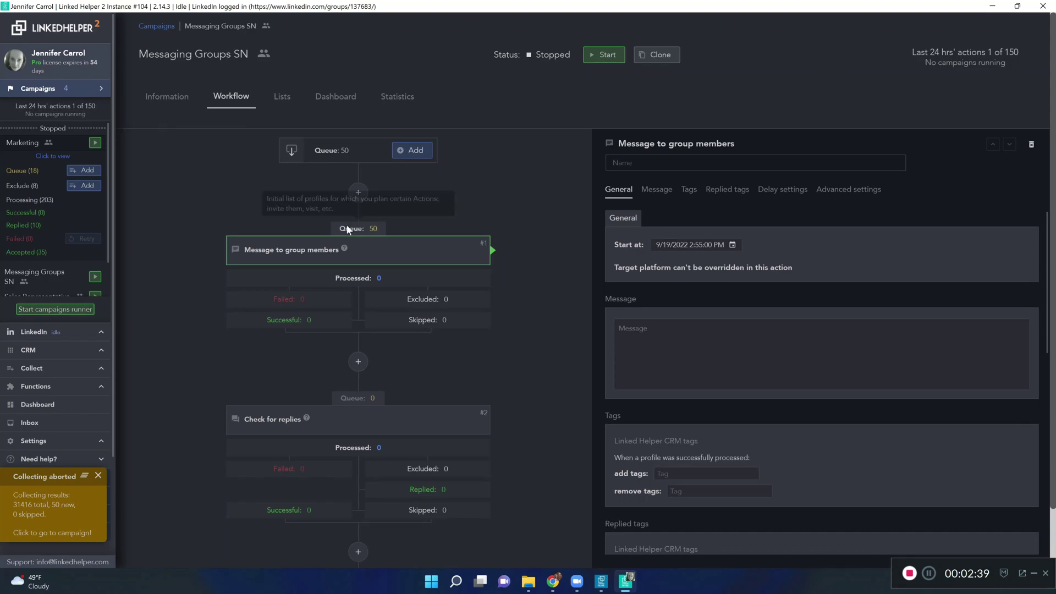
{"action": "left_click", "coordinate": [379, 232]}
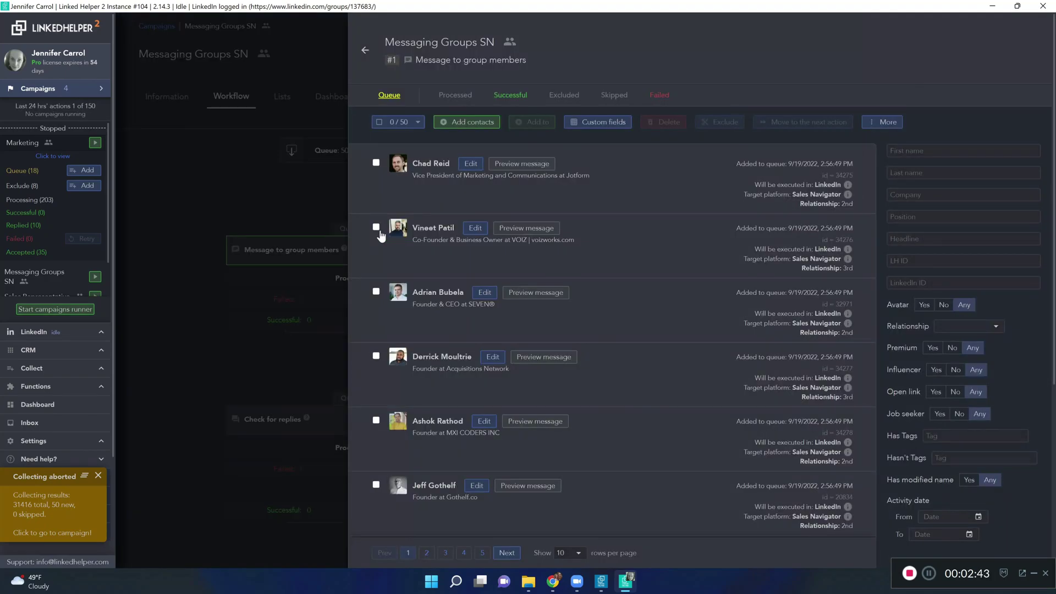
{"action": "left_click", "coordinate": [378, 122]}
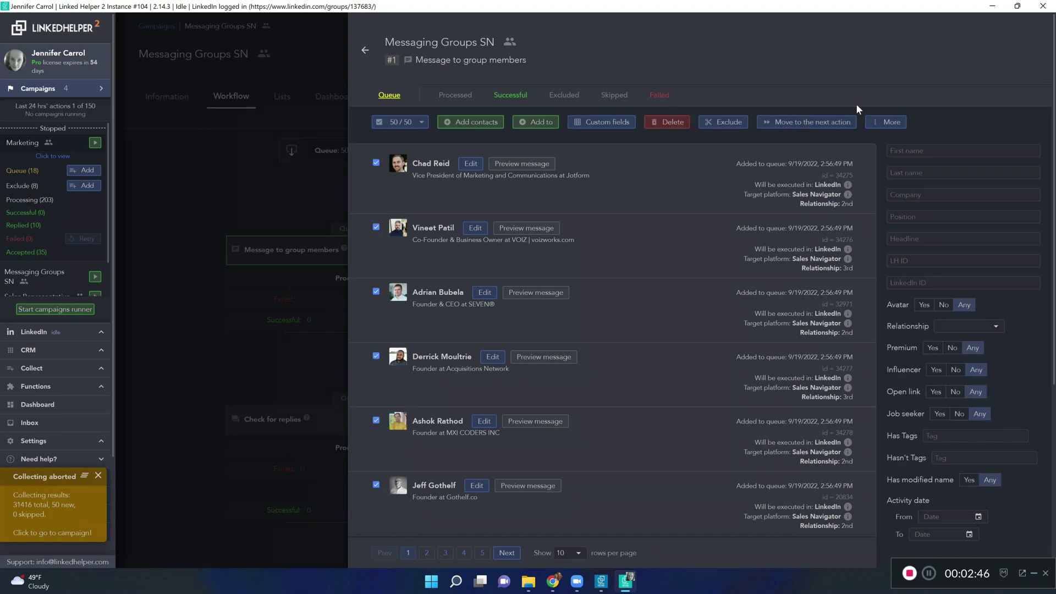
{"action": "left_click", "coordinate": [877, 130]}
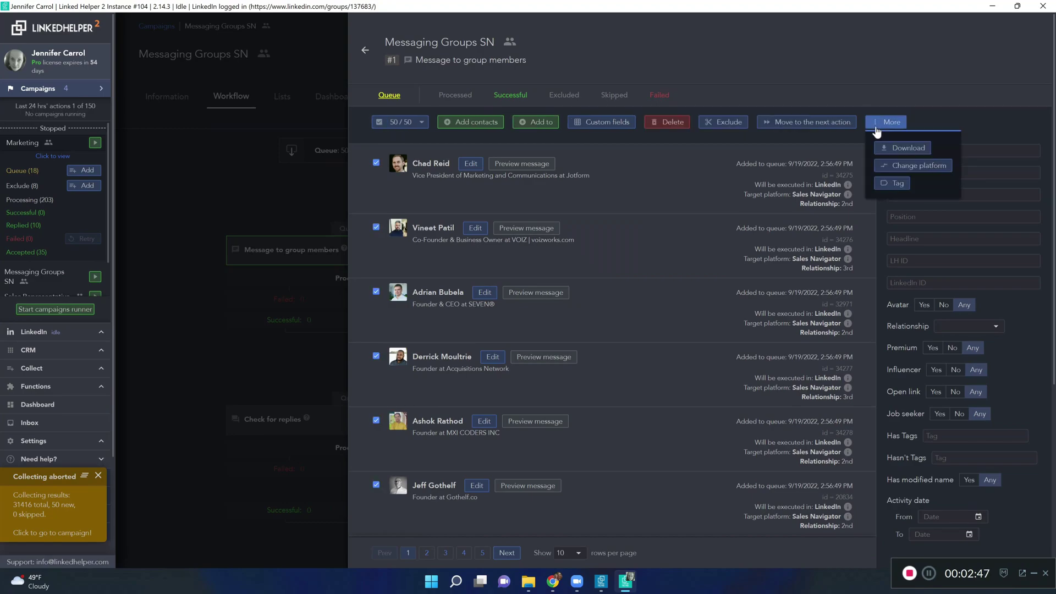
{"action": "left_click", "coordinate": [919, 166]}
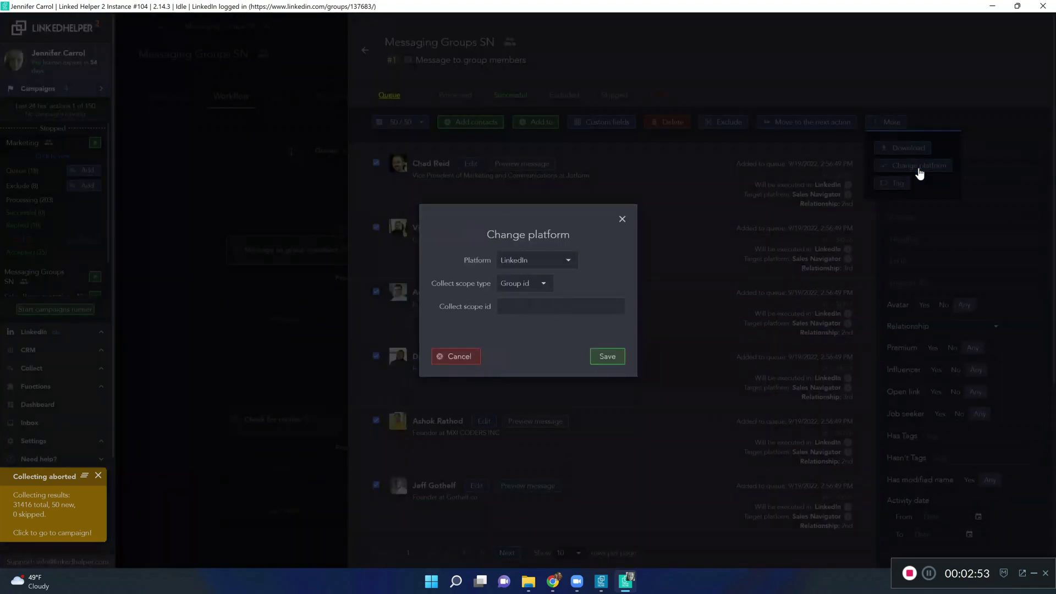
{"action": "left_click", "coordinate": [521, 304]}
{"action": "key", "text": "ctrl+v"}
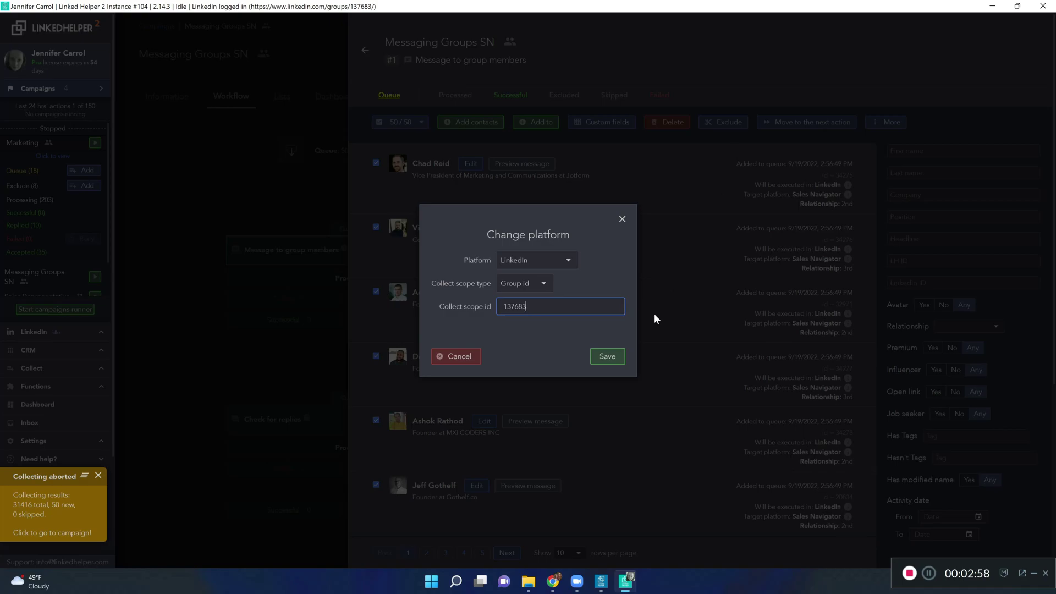
{"action": "left_click", "coordinate": [615, 358]}
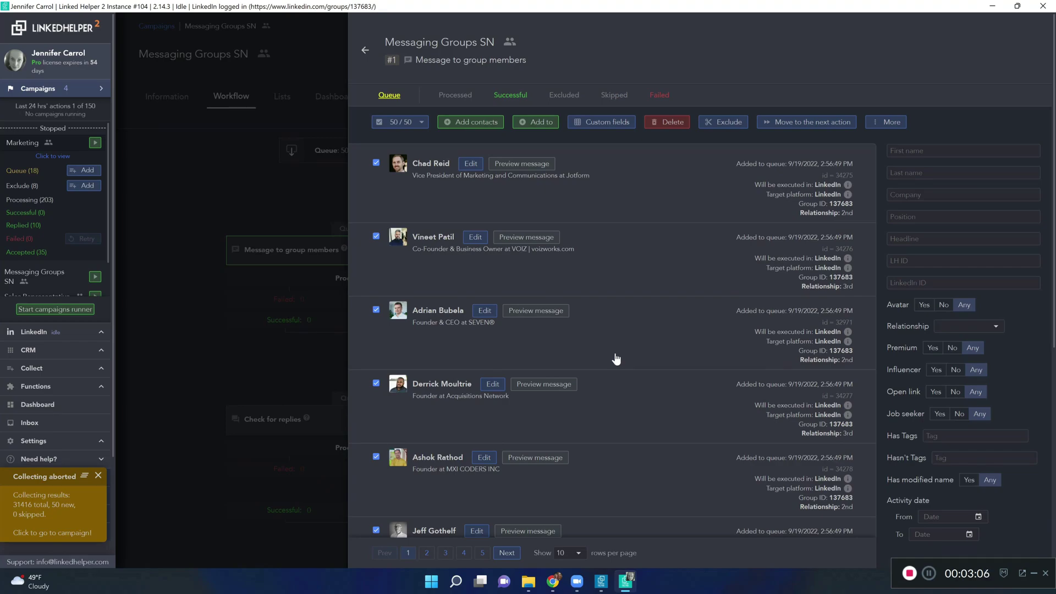
Write and save the message 'Hello {firstName}' with a new line 'Are you open to new projects now?'.
{"action": "left_click", "coordinate": [365, 50]}
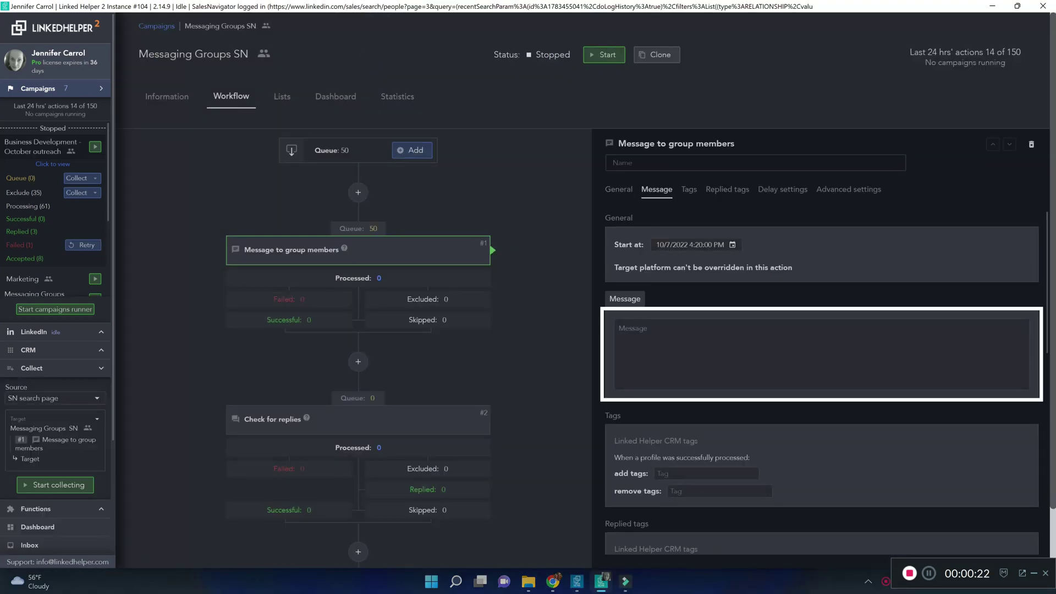
{"action": "left_click", "coordinate": [944, 360]}
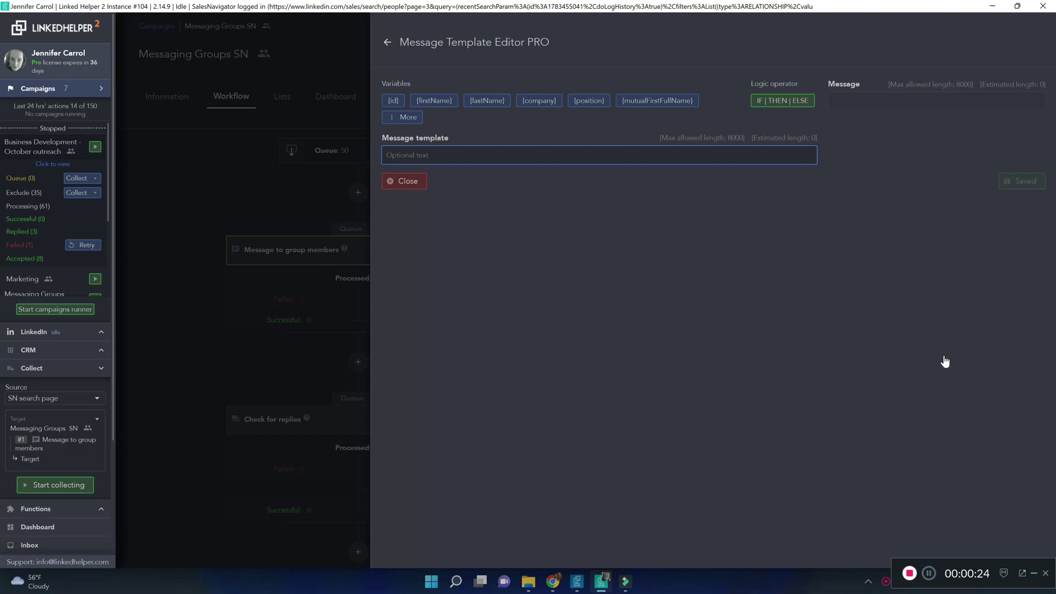
{"action": "type", "text": "Hello"}
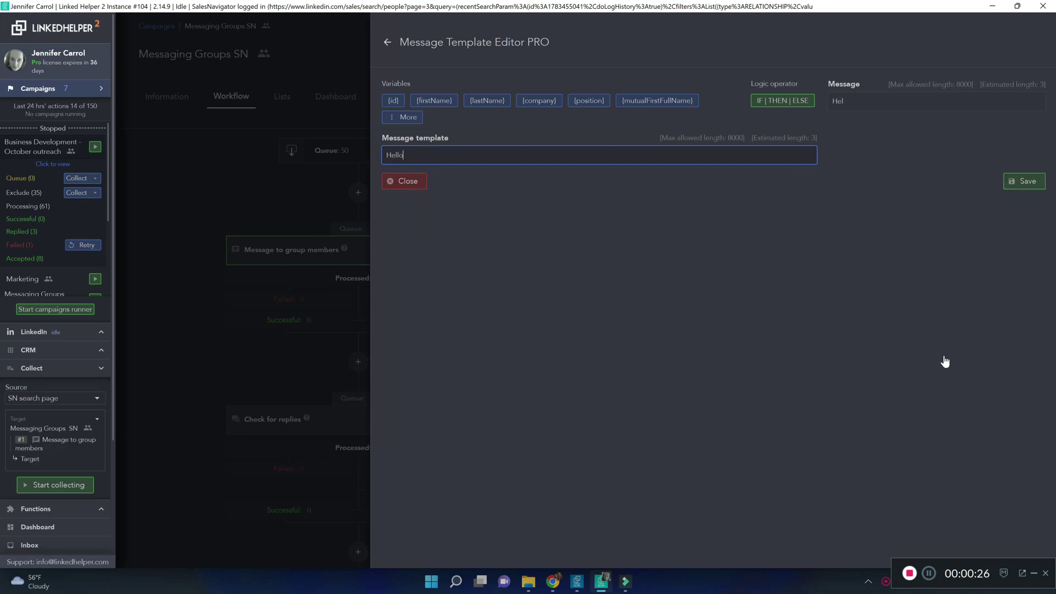
{"action": "left_click", "coordinate": [442, 104]}
{"action": "key", "text": "Return"}
{"action": "type", "text": "Are you open to new projects now?"}
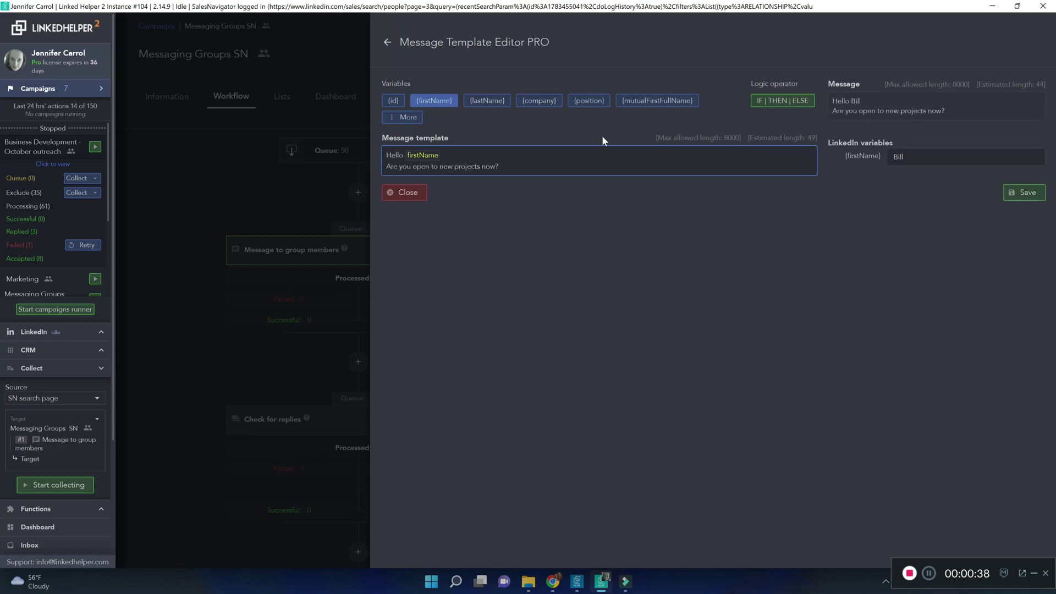
{"action": "left_click", "coordinate": [1024, 192]}
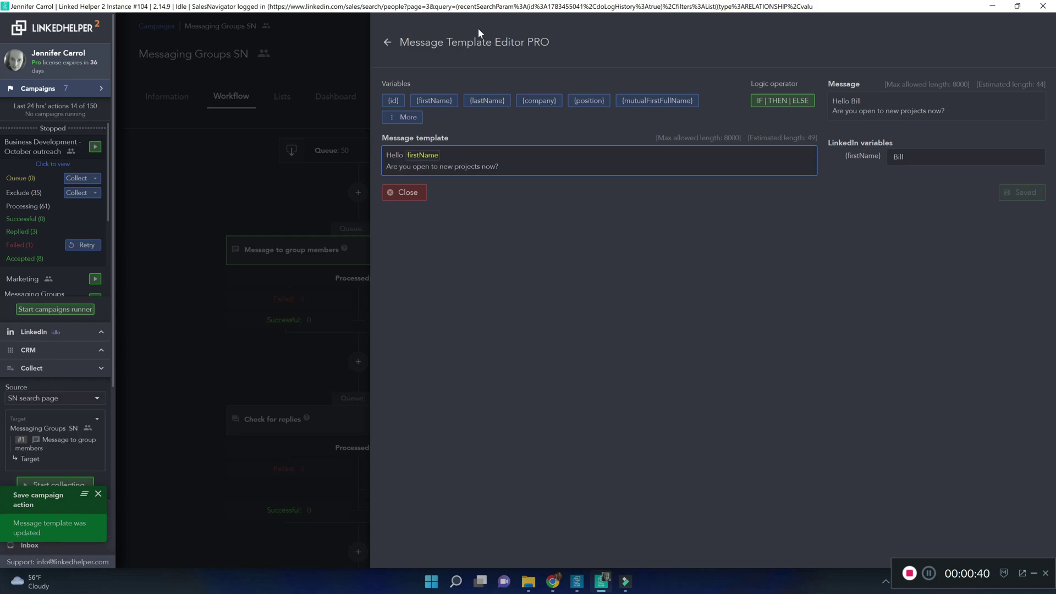
{"action": "left_click", "coordinate": [387, 43]}
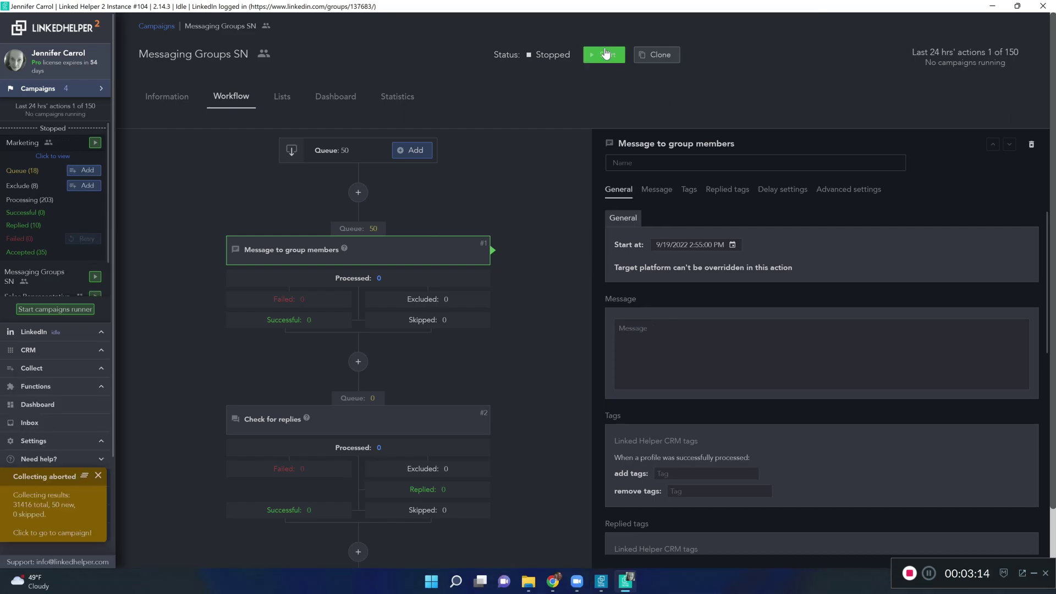
Start Messaging Groups SN, then view the one profile listed under Successful: 1.
{"action": "left_click", "coordinate": [605, 54]}
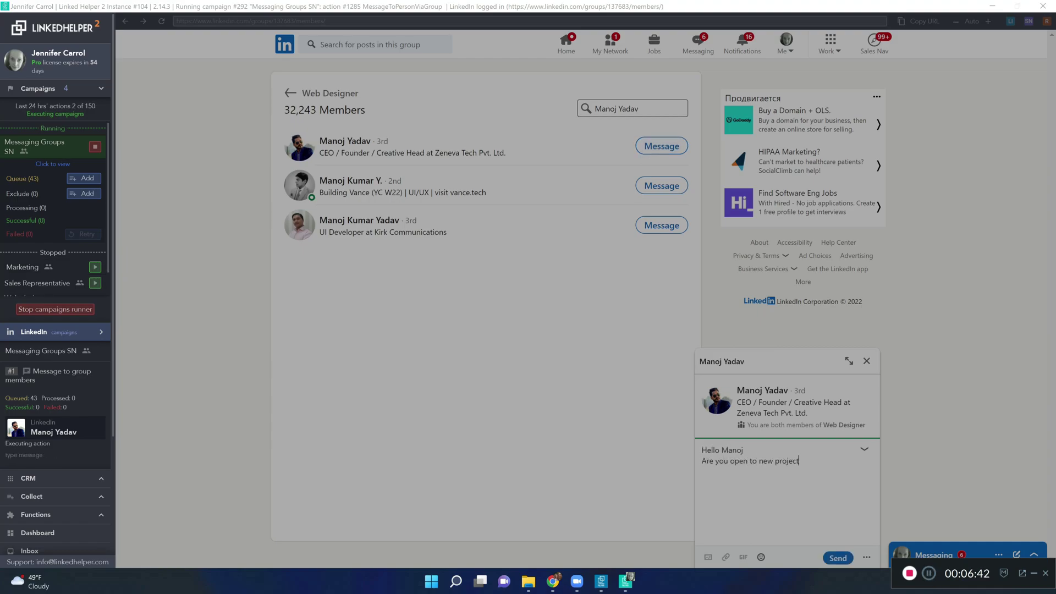
{"action": "left_click", "coordinate": [929, 573]}
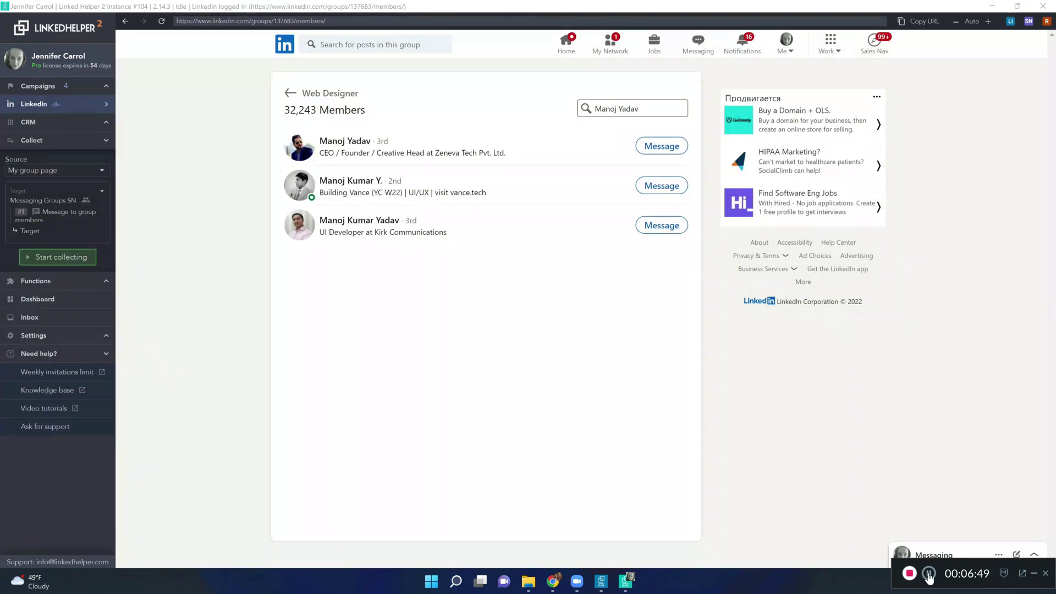
{"action": "left_click", "coordinate": [47, 87]}
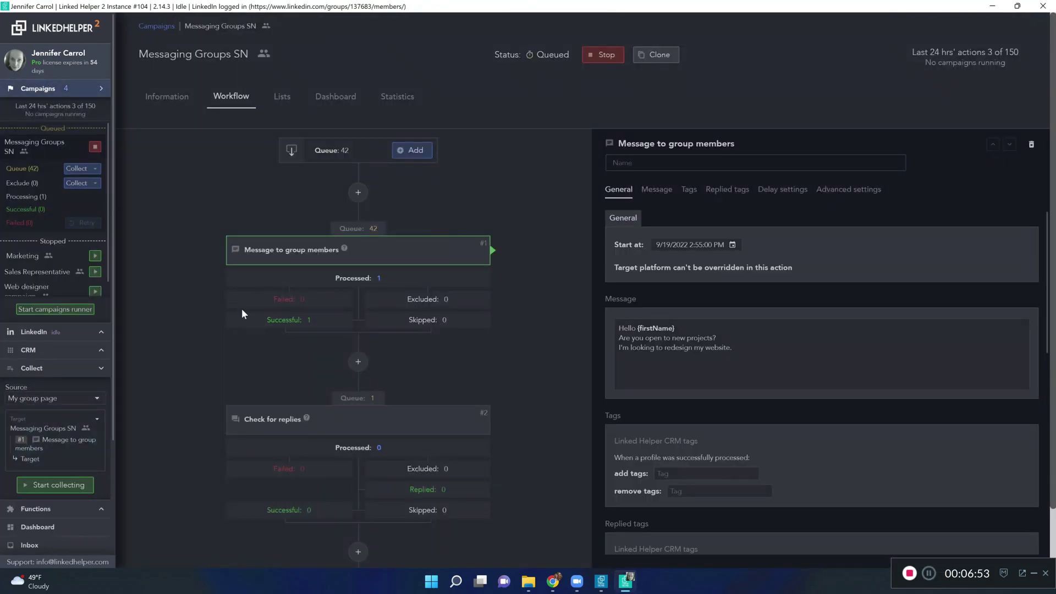
{"action": "left_click", "coordinate": [258, 321]}
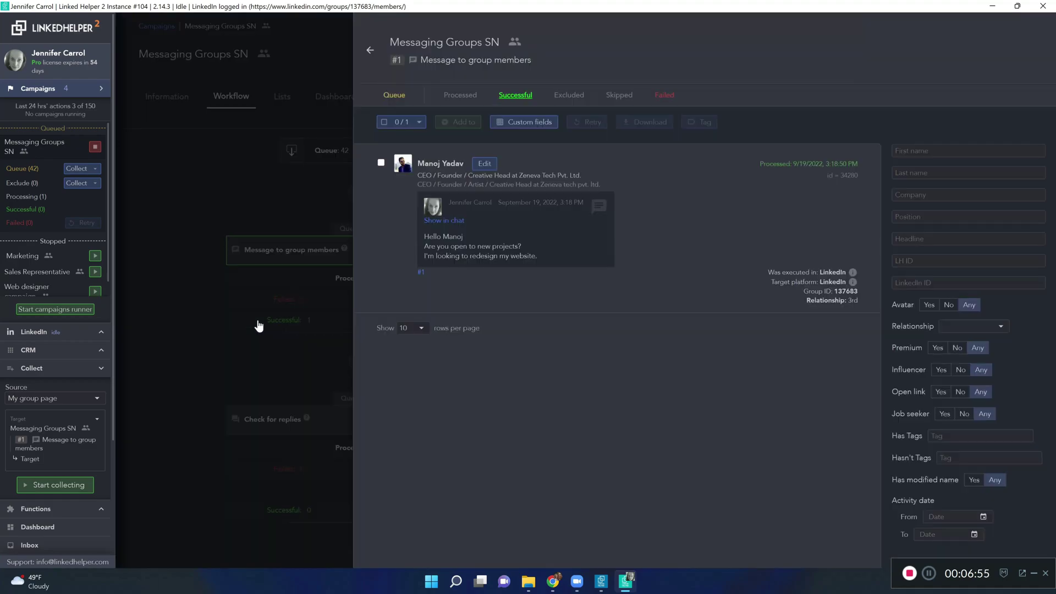